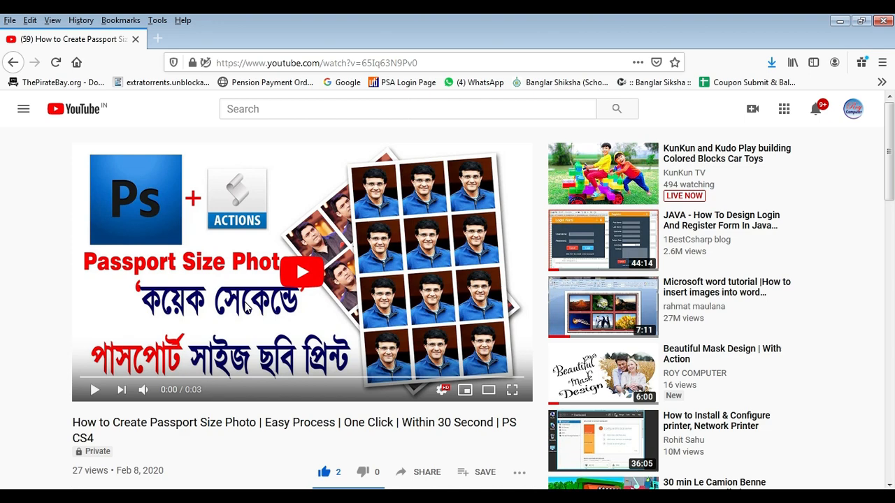
Expand the passport photo video's full description and examine its download links
{"action": "scroll", "coordinate": [245, 308], "scroll_direction": "down", "scroll_amount": 1}
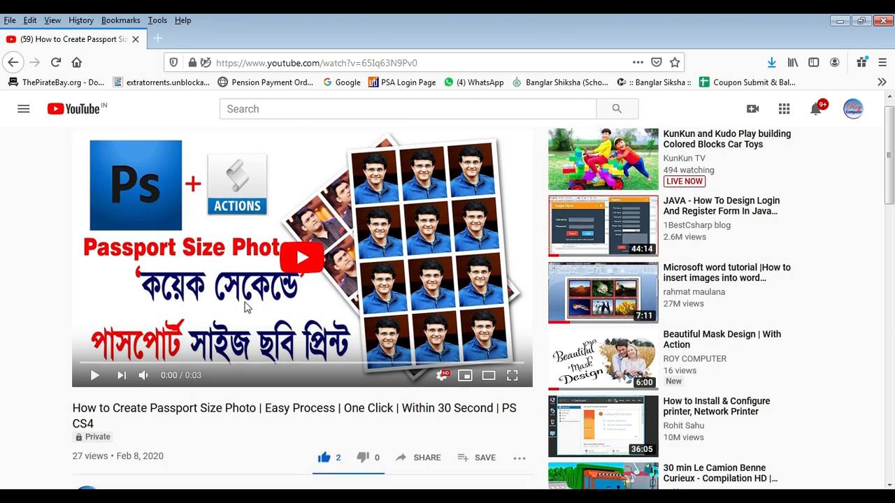
{"action": "scroll", "coordinate": [245, 308], "scroll_direction": "down", "scroll_amount": 1}
{"action": "scroll", "coordinate": [245, 307], "scroll_direction": "up", "scroll_amount": 1}
{"action": "scroll", "coordinate": [245, 385], "scroll_direction": "down", "scroll_amount": 1}
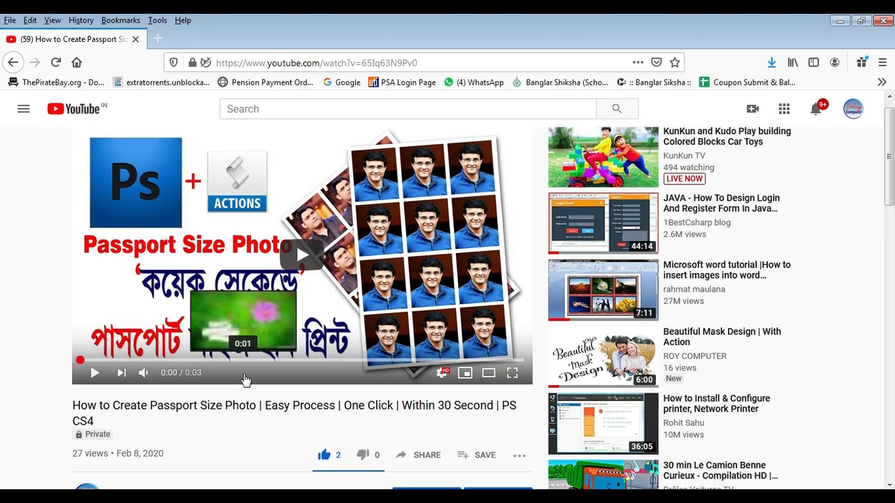
{"action": "scroll", "coordinate": [245, 380], "scroll_direction": "down", "scroll_amount": 3}
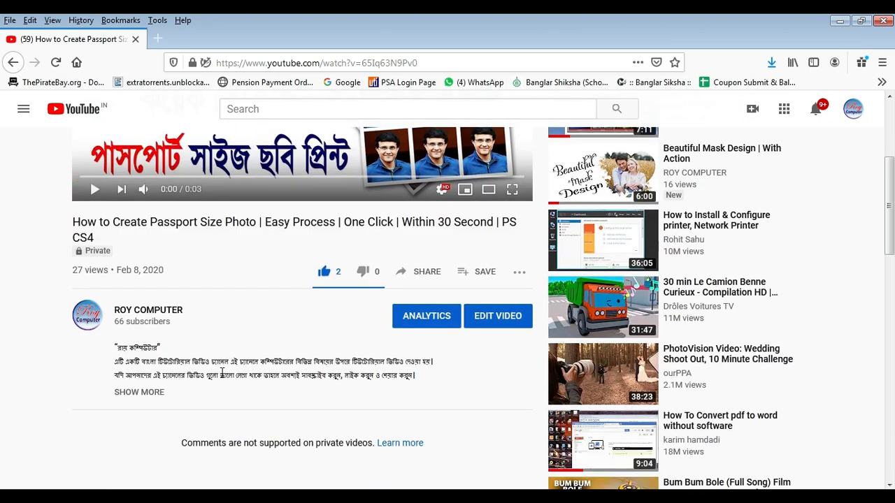
{"action": "left_click", "coordinate": [139, 392]}
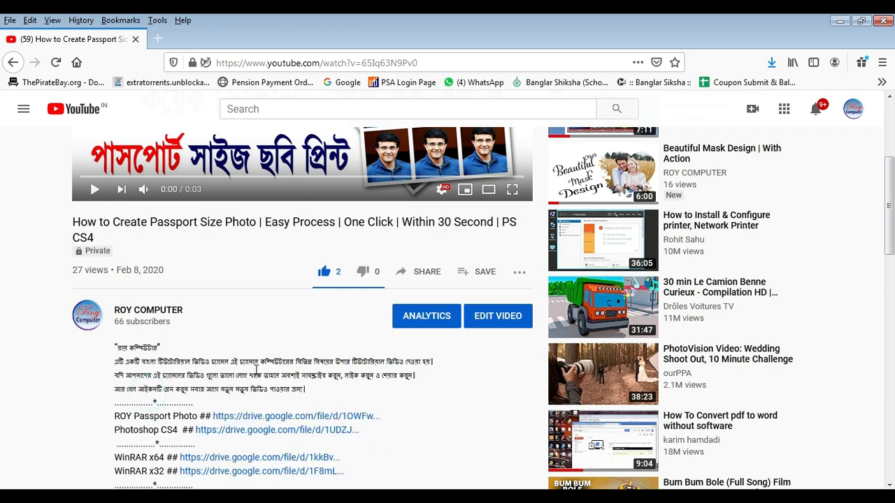
{"action": "scroll", "coordinate": [256, 347], "scroll_direction": "down", "scroll_amount": 2}
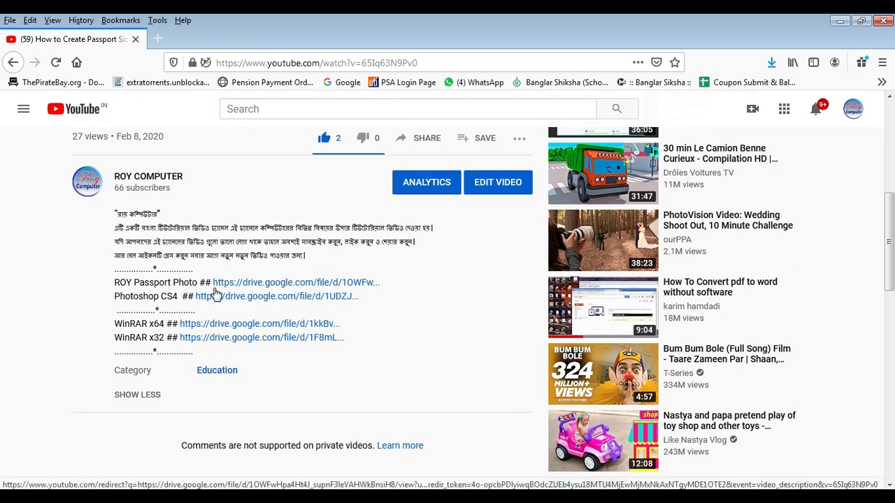
View the Google Drive page behind the ROY Passport Photo link, then close it and return to the video page
{"action": "left_click", "coordinate": [227, 286]}
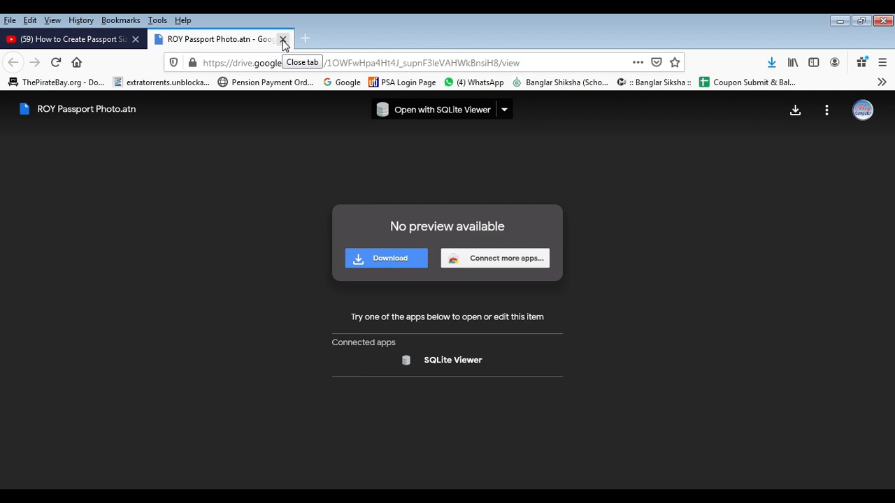
{"action": "left_click", "coordinate": [283, 40]}
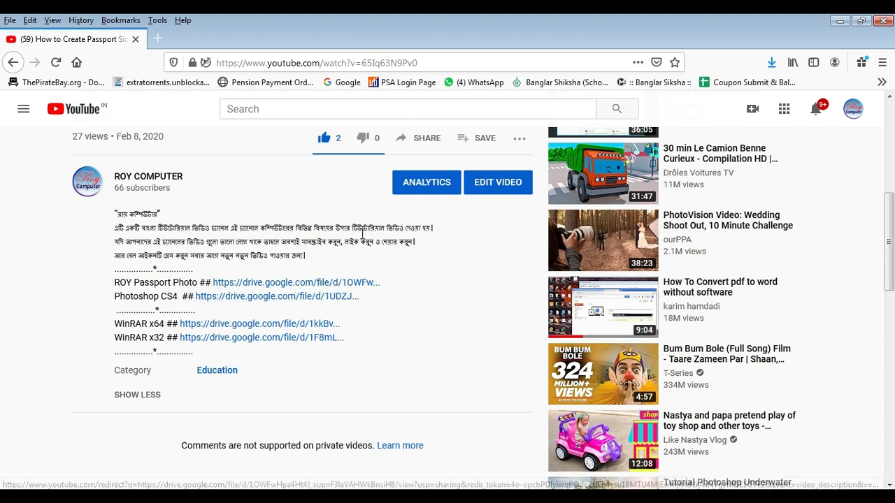
{"action": "scroll", "coordinate": [272, 284], "scroll_direction": "up", "scroll_amount": 5}
{"action": "scroll", "coordinate": [310, 242], "scroll_direction": "down", "scroll_amount": 2}
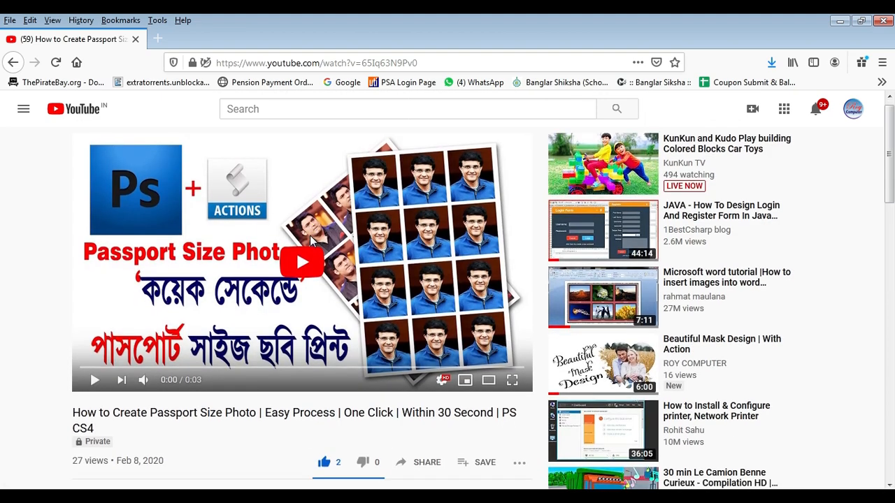
{"action": "scroll", "coordinate": [312, 241], "scroll_direction": "down", "scroll_amount": 4}
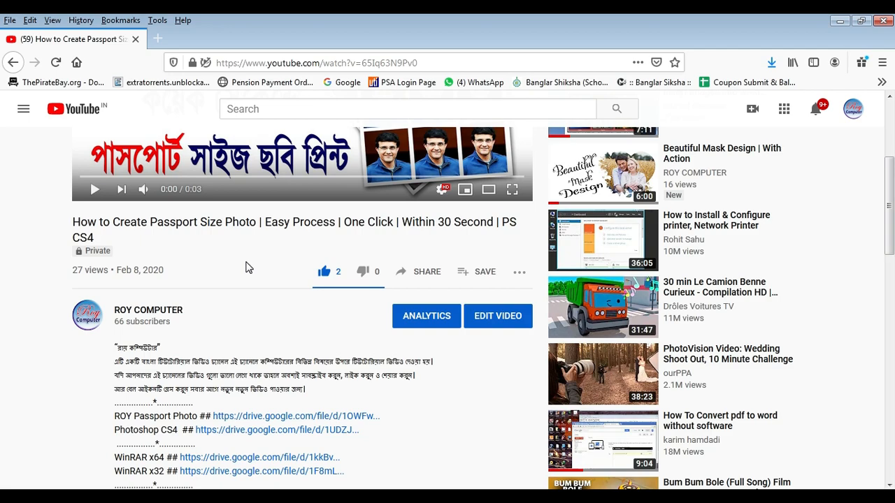
{"action": "scroll", "coordinate": [246, 267], "scroll_direction": "up", "scroll_amount": 6}
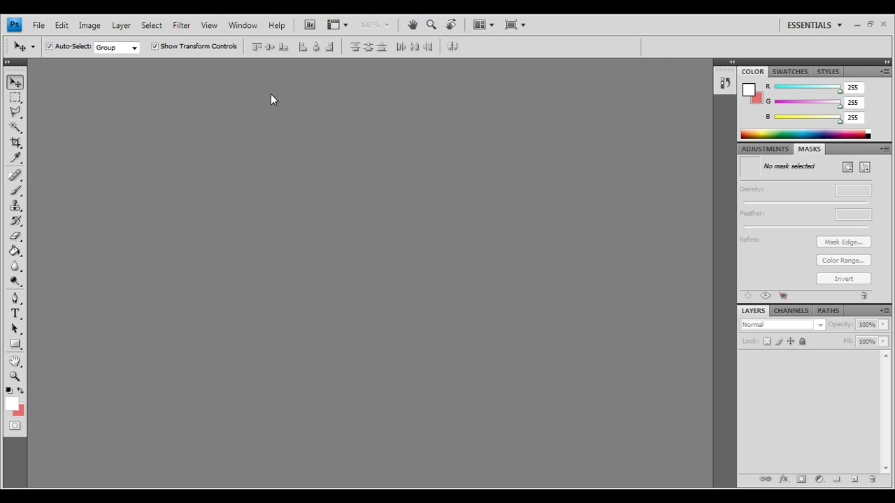
Display the Actions panel in Photoshop and switch it to Button Mode
{"action": "left_click", "coordinate": [240, 25]}
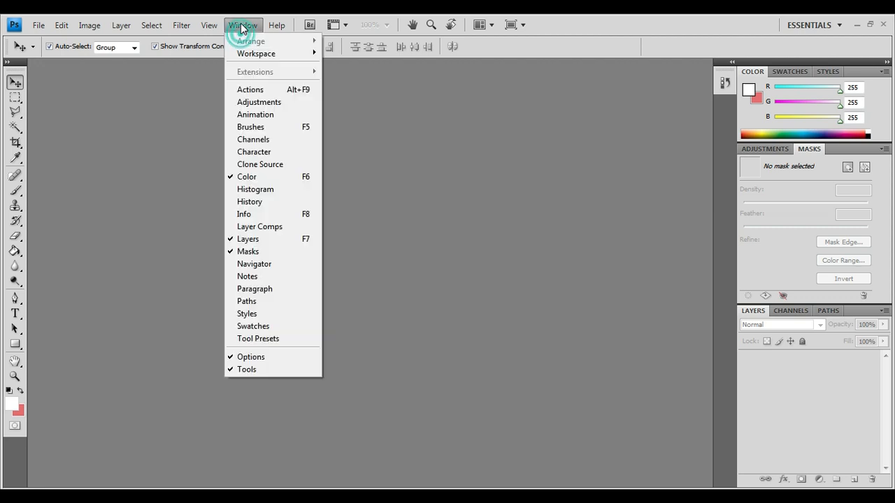
{"action": "left_click", "coordinate": [251, 90]}
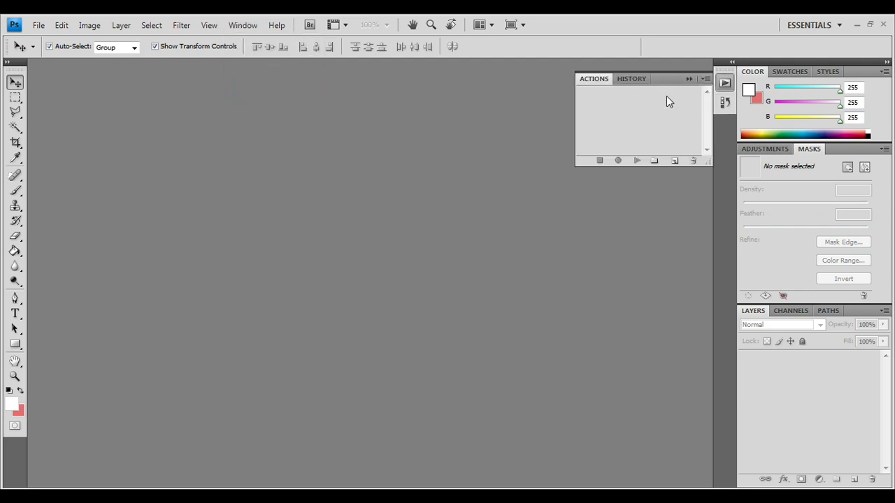
{"action": "left_click", "coordinate": [704, 79]}
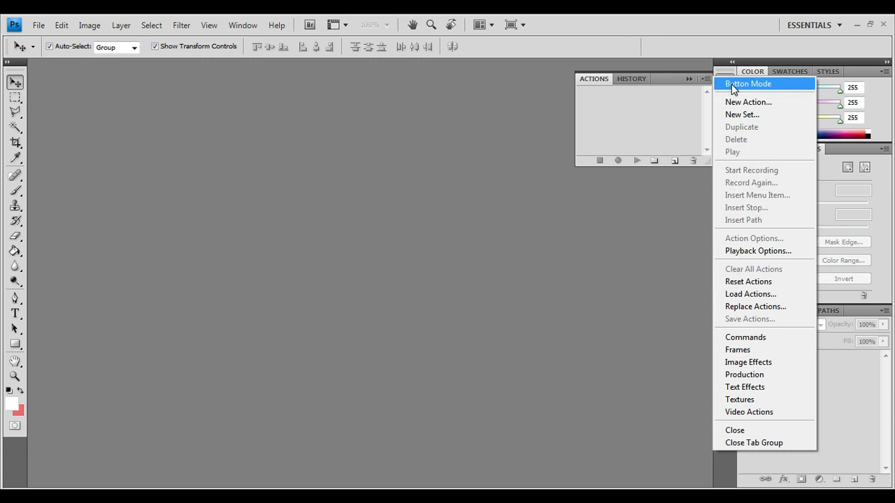
{"action": "left_click", "coordinate": [732, 85]}
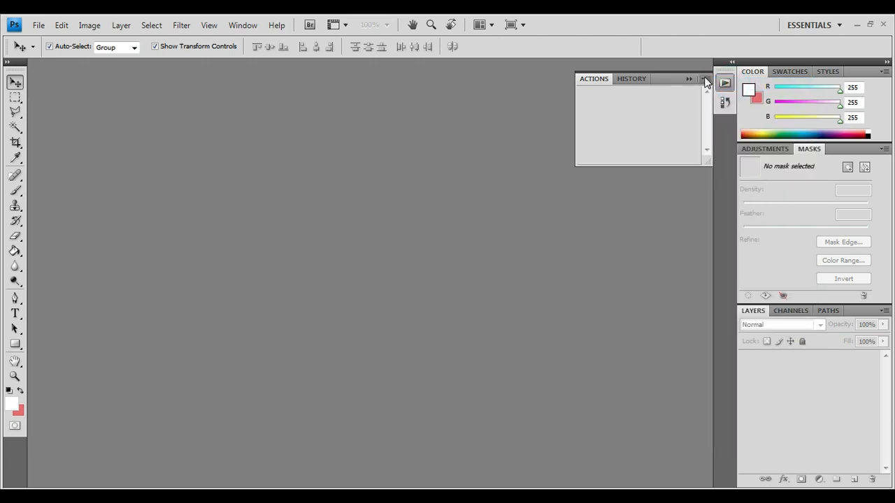
Load the ROY Passport Photo actions file from the Desktop
{"action": "left_click", "coordinate": [704, 79]}
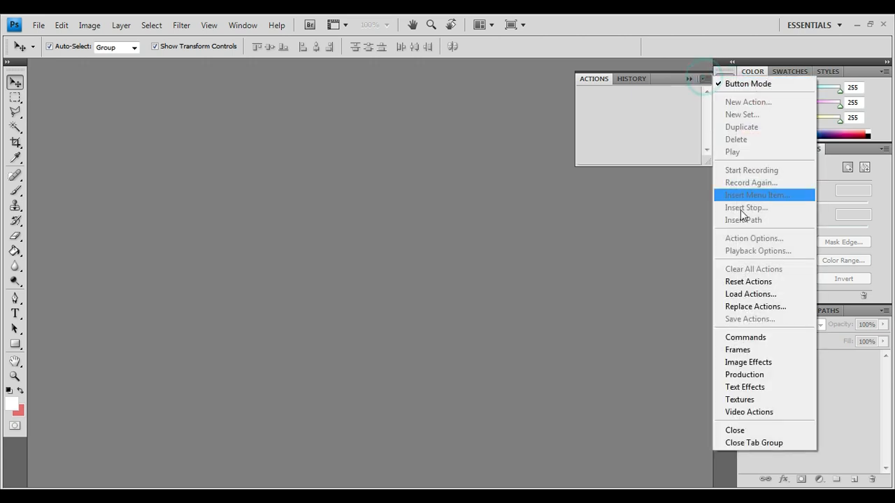
{"action": "left_click", "coordinate": [751, 294]}
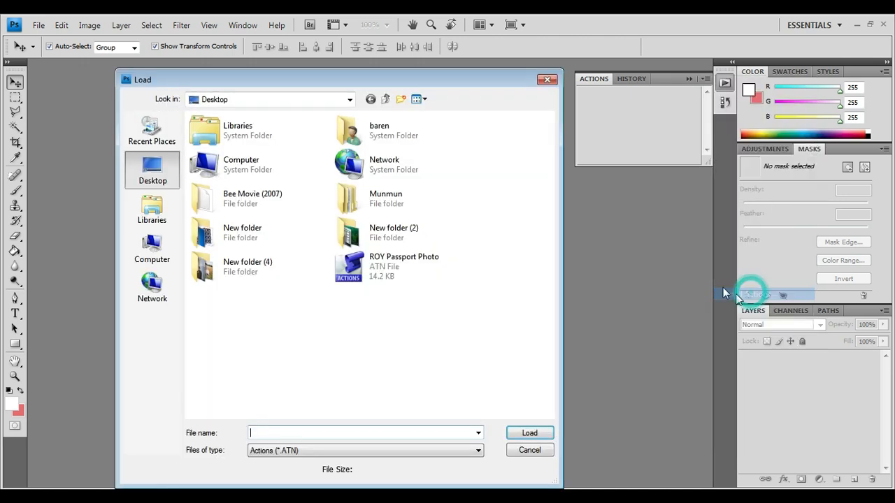
{"action": "double_click", "coordinate": [365, 271]}
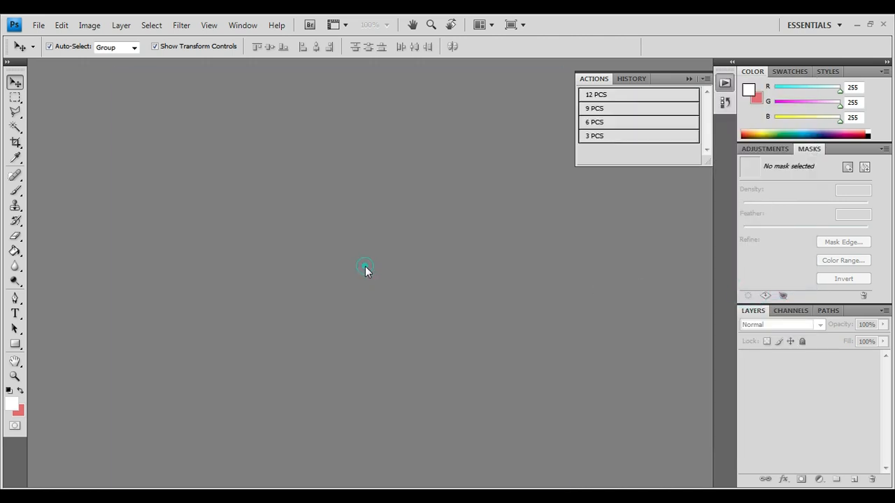
Clear all the loaded actions
{"action": "left_click", "coordinate": [704, 79]}
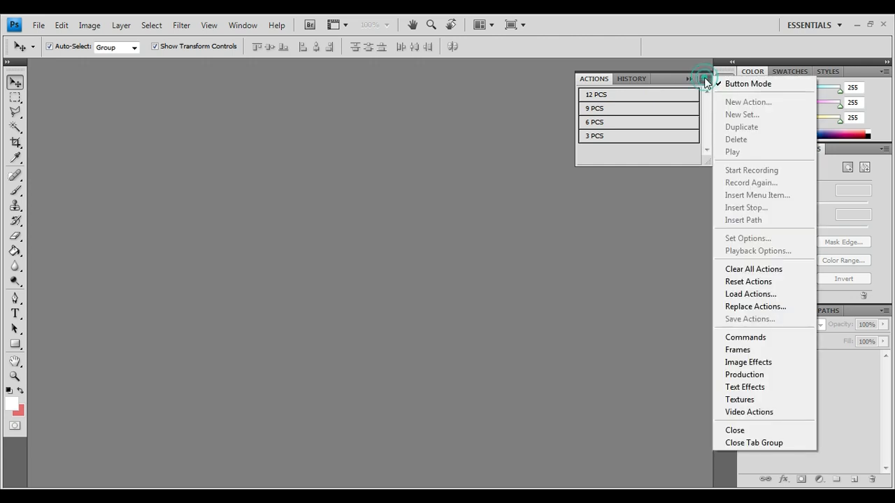
{"action": "left_click", "coordinate": [754, 269]}
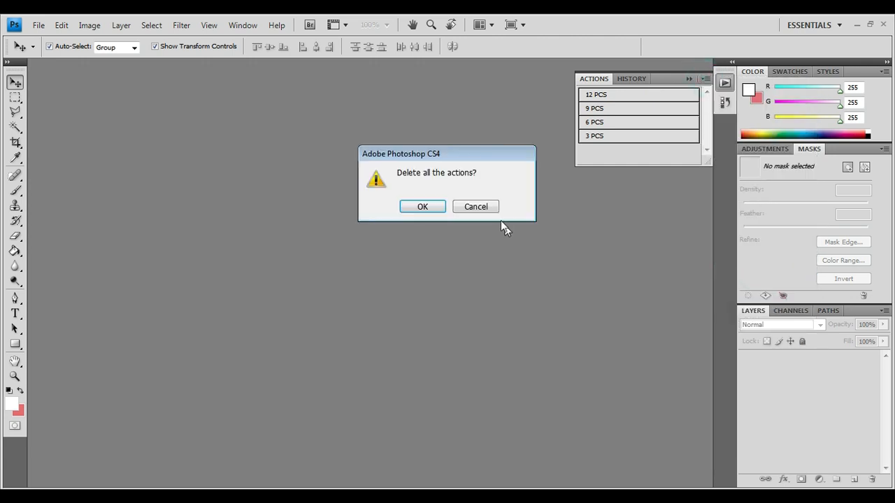
{"action": "left_click", "coordinate": [434, 206]}
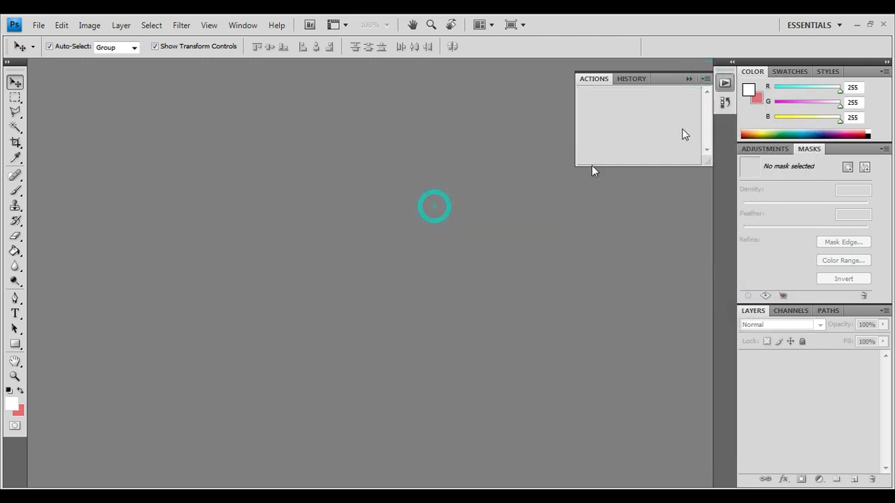
Load the ROY Passport Photo actions file into the emptied action list
{"action": "left_click", "coordinate": [705, 80]}
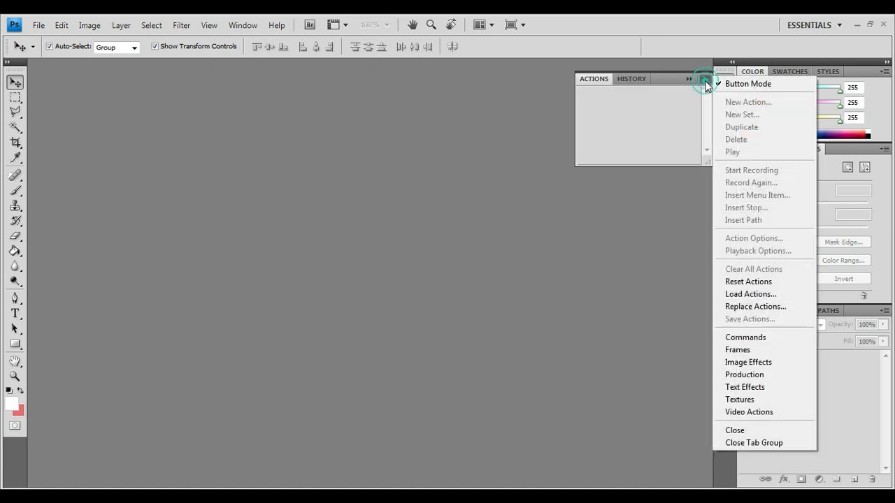
{"action": "left_click", "coordinate": [750, 295]}
{"action": "double_click", "coordinate": [391, 266]}
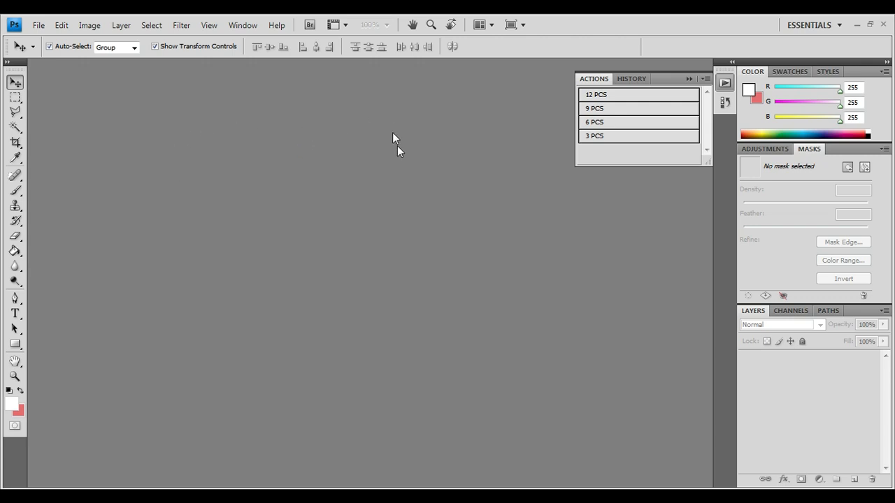
{"action": "left_click", "coordinate": [38, 26]}
{"action": "left_click", "coordinate": [49, 52]}
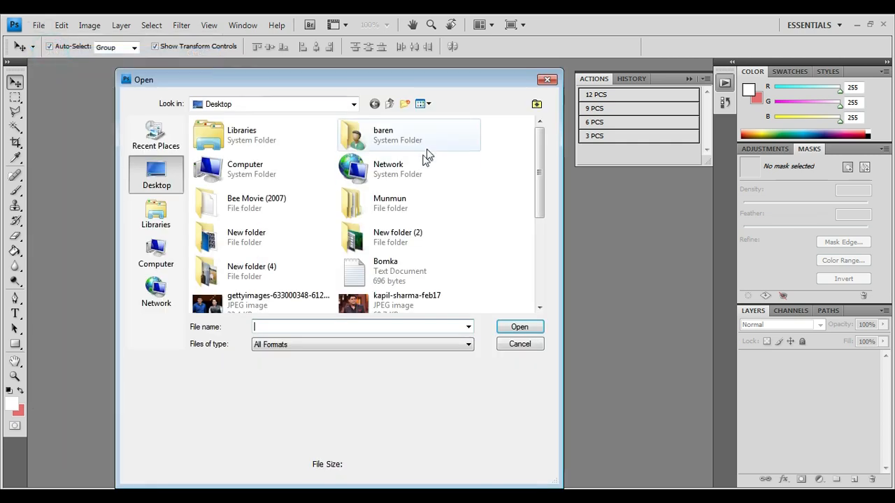
{"action": "left_click_drag", "start_coordinate": [540, 205], "coordinate": [542, 238]}
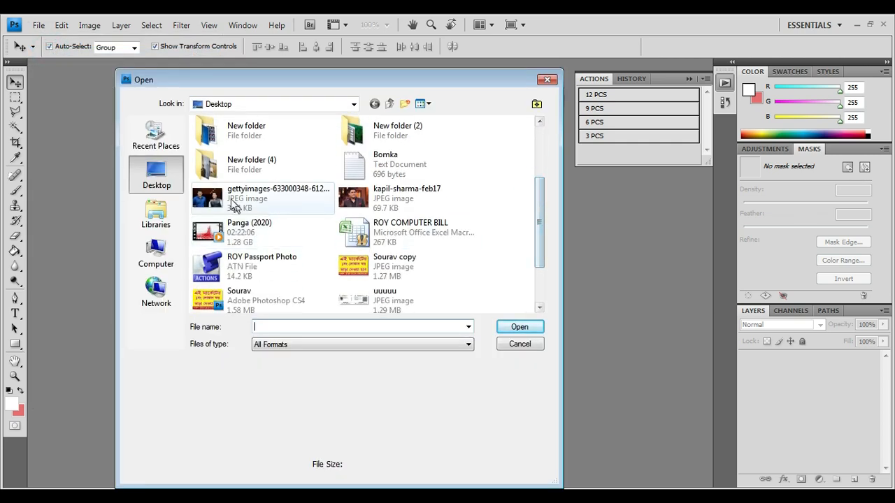
{"action": "double_click", "coordinate": [214, 192]}
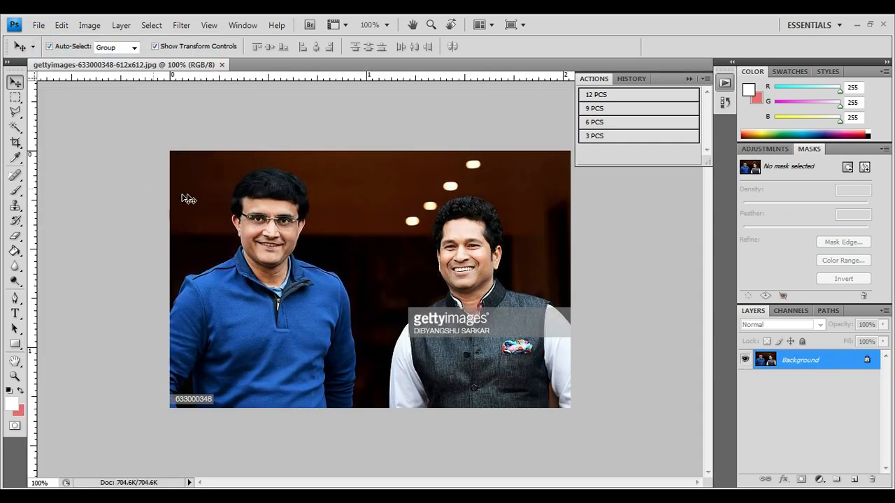
Adjust the photo's brightness to 29 and contrast to 25
{"action": "left_click", "coordinate": [88, 27]}
{"action": "mouse_move", "coordinate": [112, 58]}
{"action": "left_click", "coordinate": [273, 58]}
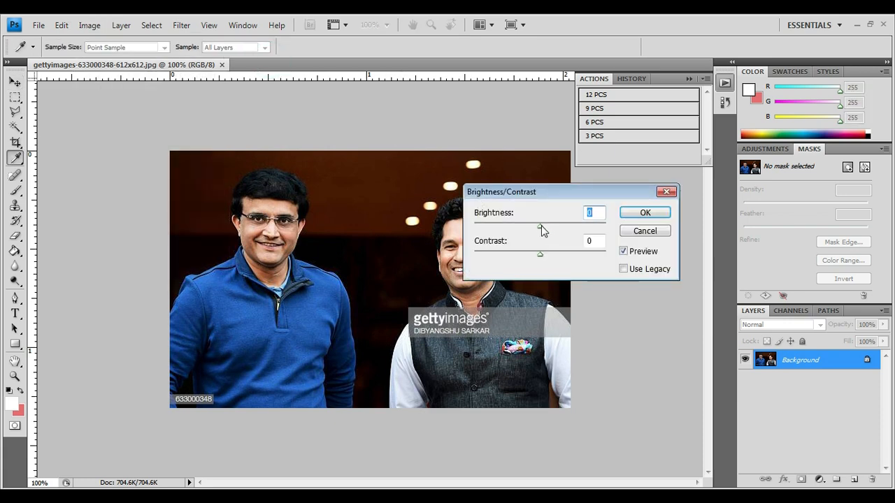
{"action": "left_click_drag", "start_coordinate": [540, 226], "coordinate": [555, 256]}
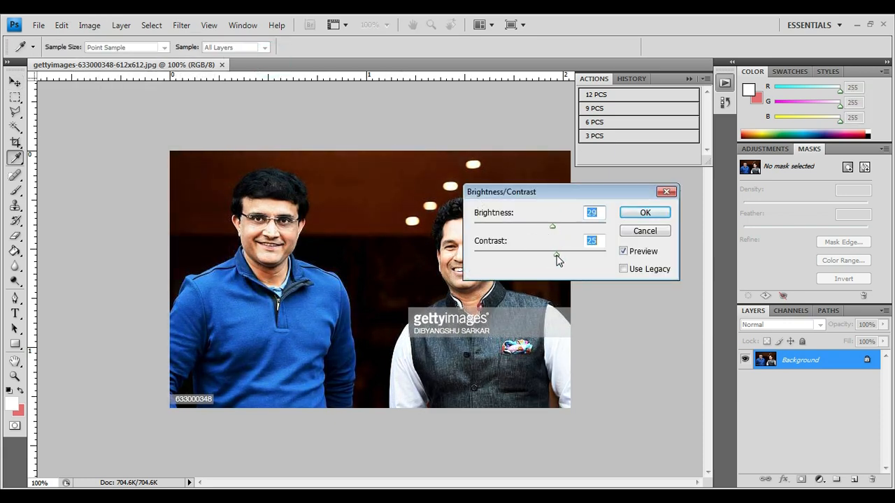
{"action": "left_click", "coordinate": [644, 213]}
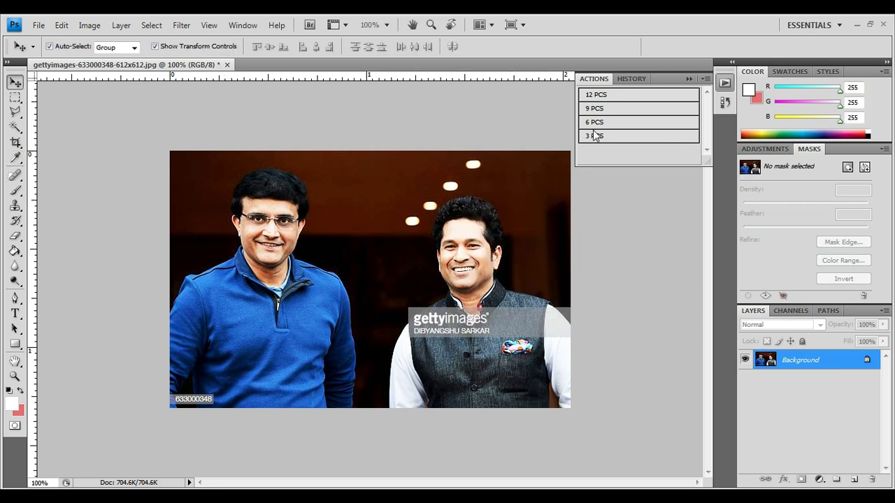
Run the 12 PCS action, cropping the photo to the head and shoulders of the man in the blue sweater
{"action": "left_click", "coordinate": [603, 98]}
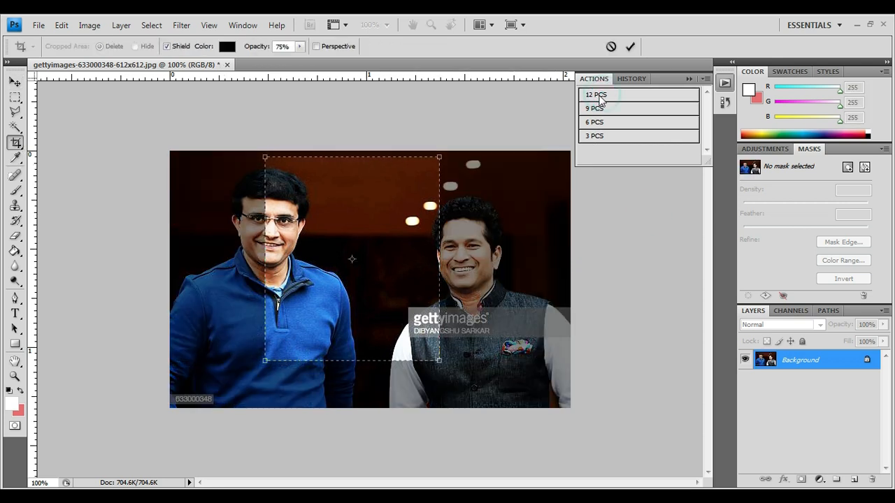
{"action": "left_click_drag", "start_coordinate": [419, 186], "coordinate": [320, 196]}
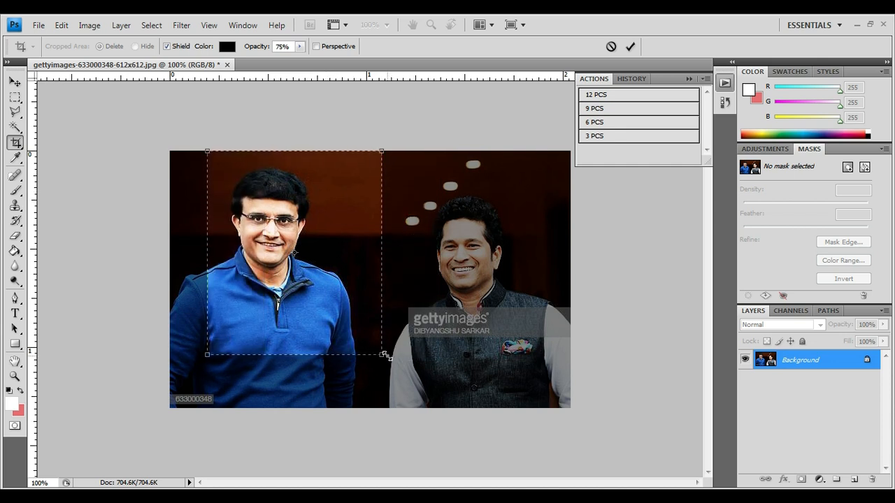
{"action": "left_click_drag", "start_coordinate": [384, 355], "coordinate": [339, 321]}
{"action": "left_click_drag", "start_coordinate": [328, 253], "coordinate": [316, 267]}
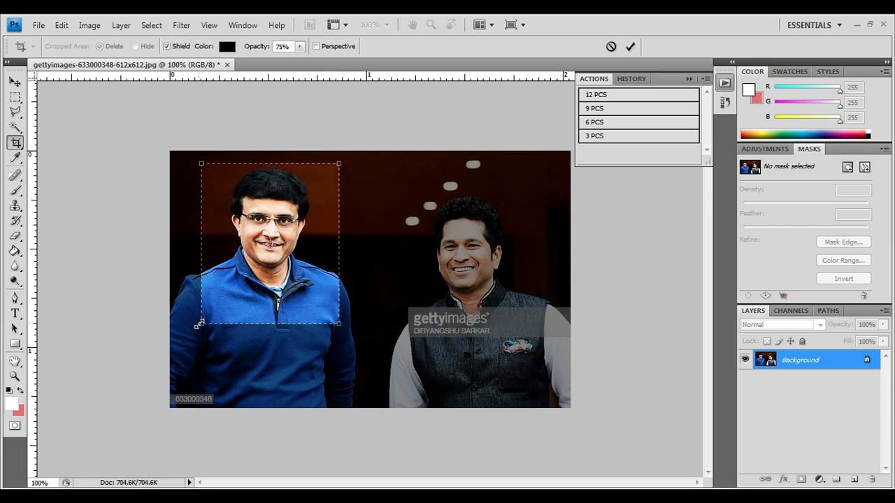
{"action": "left_click_drag", "start_coordinate": [201, 323], "coordinate": [196, 328]}
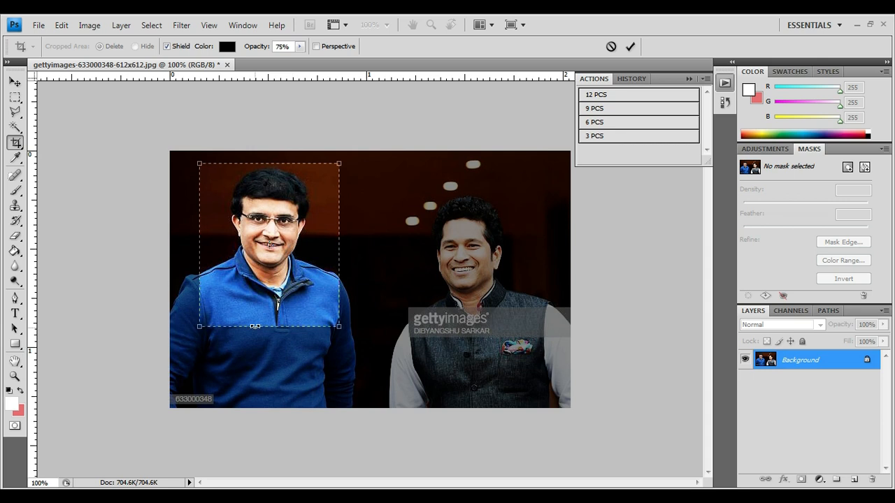
{"action": "key", "text": "Return"}
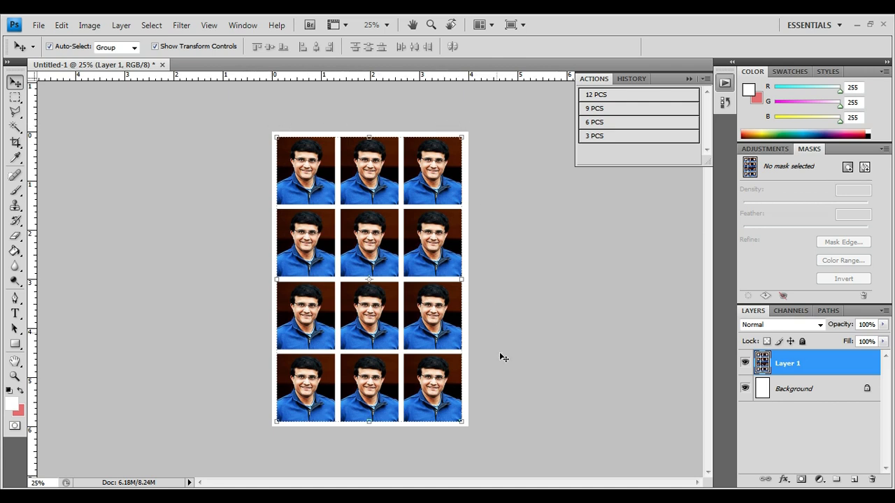
{"action": "left_click", "coordinate": [495, 144]}
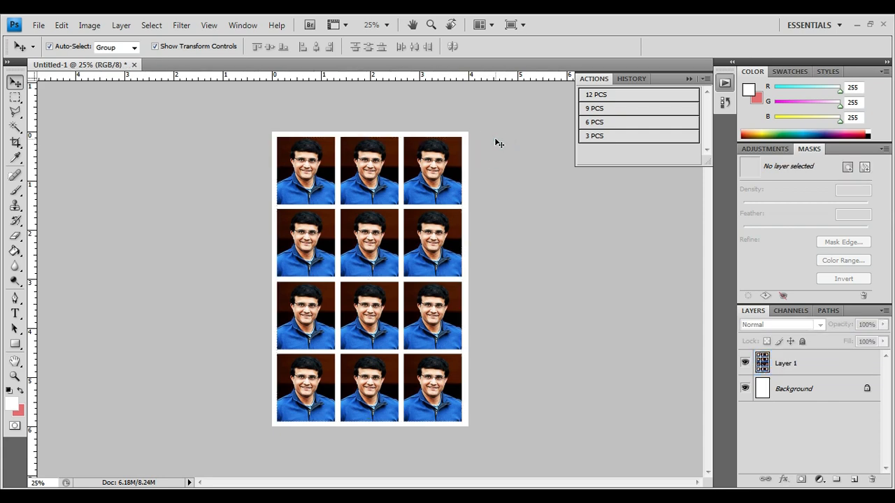
{"action": "left_click", "coordinate": [39, 25]}
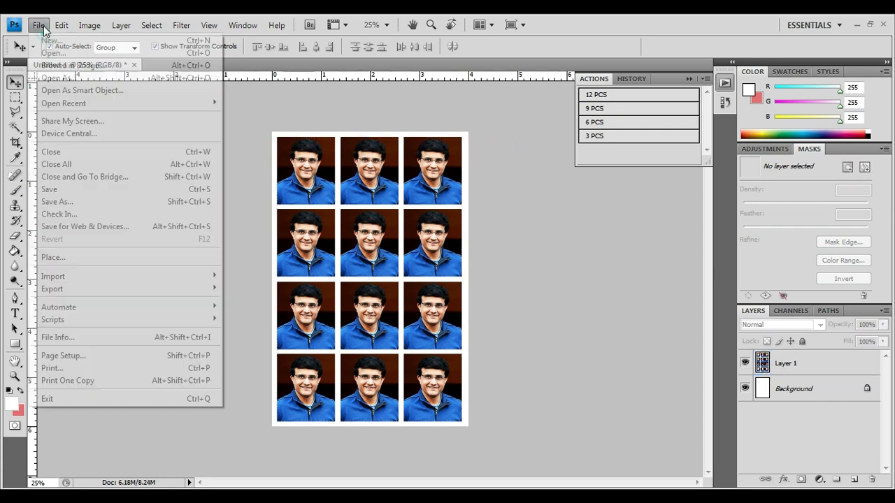
{"action": "left_click", "coordinate": [505, 190]}
{"action": "left_click", "coordinate": [492, 134]}
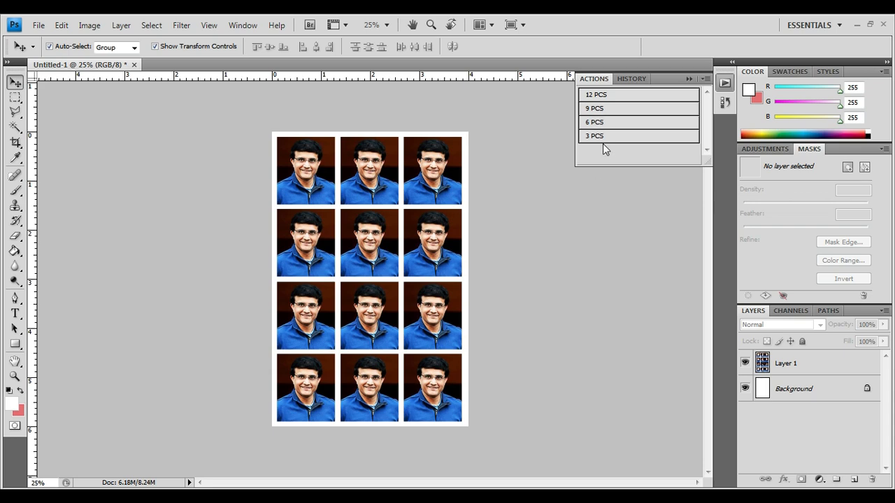
{"action": "left_click", "coordinate": [550, 229]}
Open the kapil-sharma-feb17 JPEG from the Desktop
{"action": "left_click", "coordinate": [36, 26]}
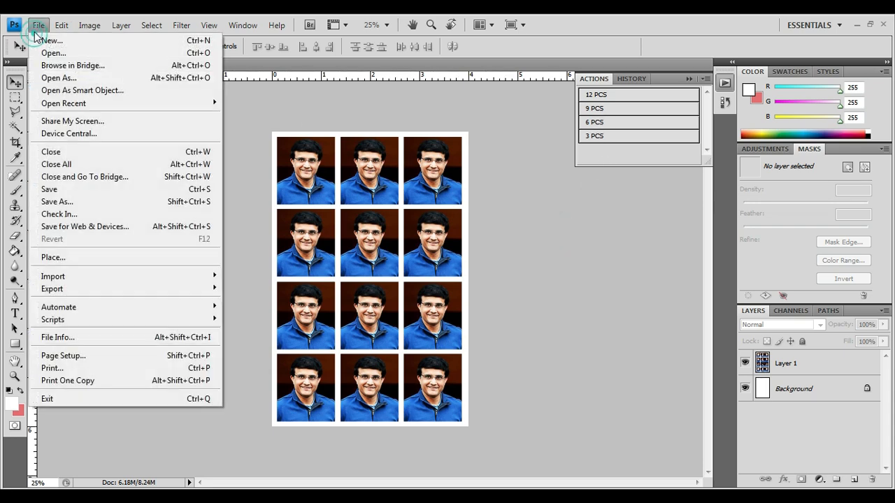
{"action": "left_click", "coordinate": [42, 54]}
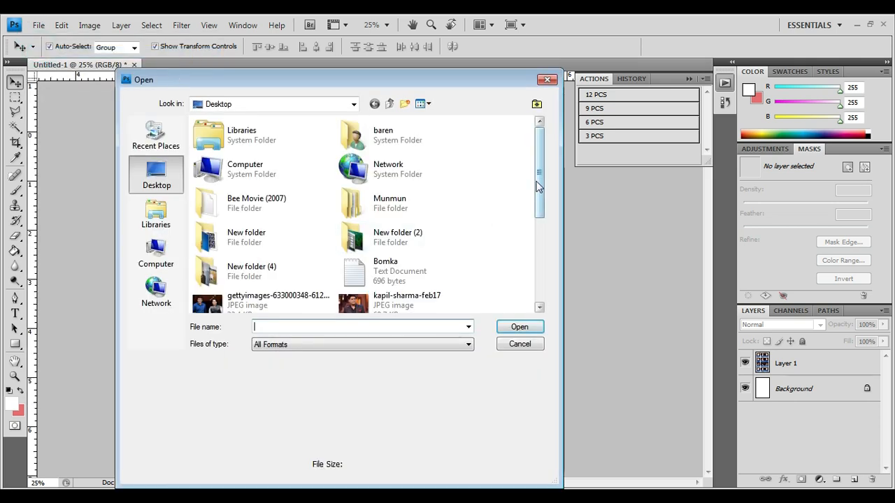
{"action": "left_click_drag", "start_coordinate": [538, 185], "coordinate": [543, 216]}
{"action": "double_click", "coordinate": [408, 241]}
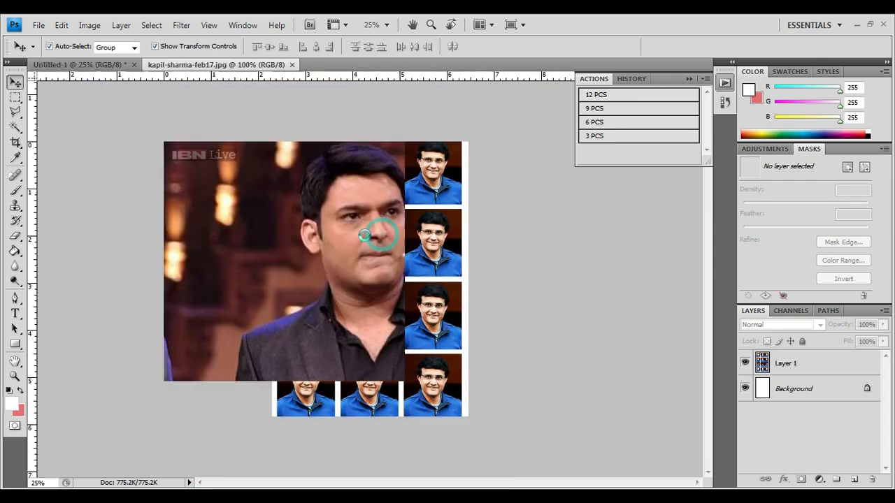
Run the 9 PCS action, cropping the photo to the head and shoulders of the man in the dark suit
{"action": "left_click", "coordinate": [623, 110]}
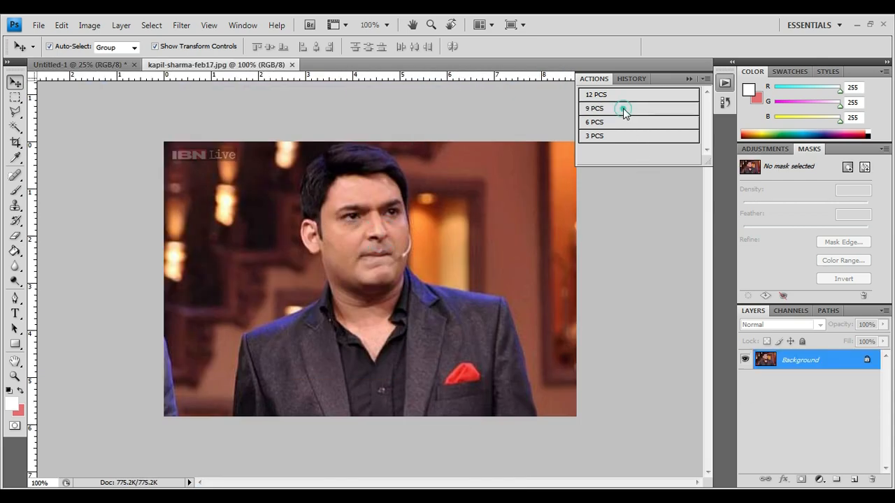
{"action": "left_click", "coordinate": [223, 169]}
{"action": "left_click_drag", "start_coordinate": [364, 179], "coordinate": [508, 402]}
{"action": "left_click_drag", "start_coordinate": [442, 336], "coordinate": [410, 336]}
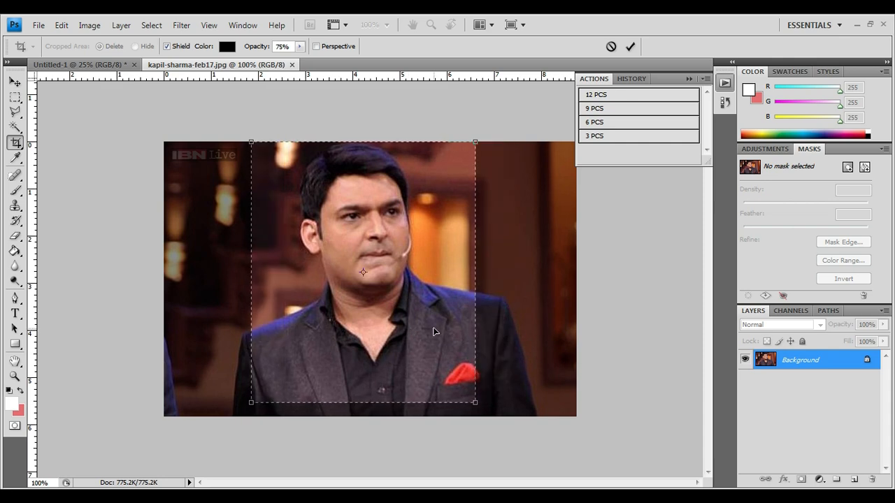
{"action": "key", "text": "Return"}
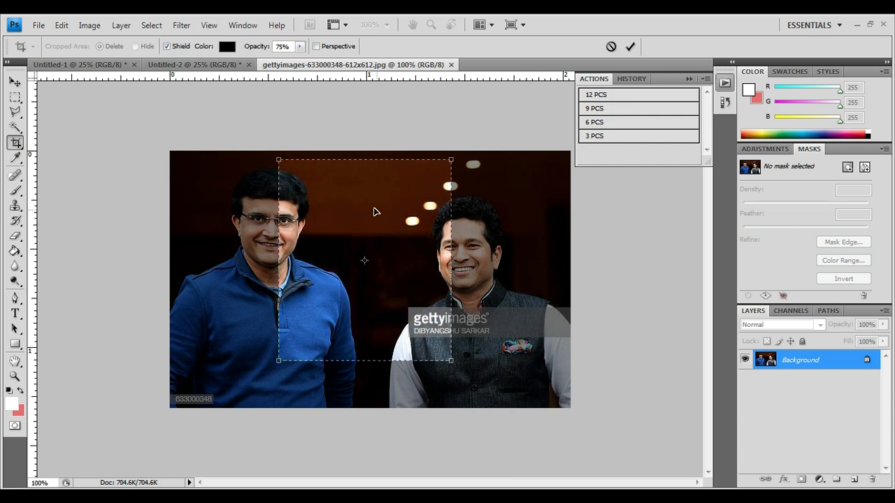
{"action": "left_click_drag", "start_coordinate": [373, 212], "coordinate": [454, 213]}
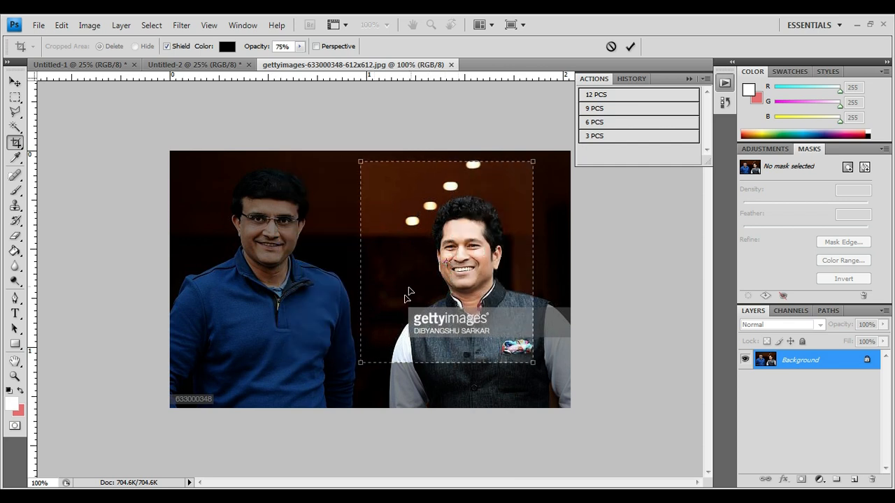
{"action": "left_click_drag", "start_coordinate": [362, 361], "coordinate": [418, 326]}
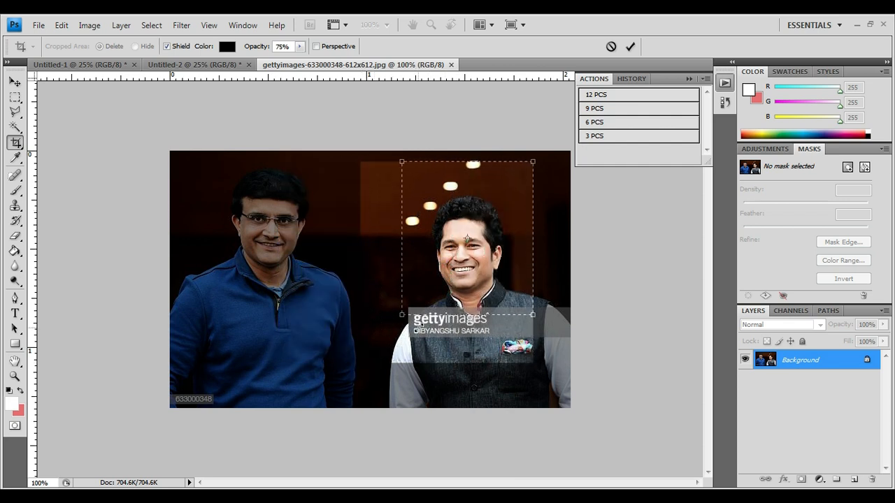
{"action": "left_click_drag", "start_coordinate": [488, 201], "coordinate": [489, 224]}
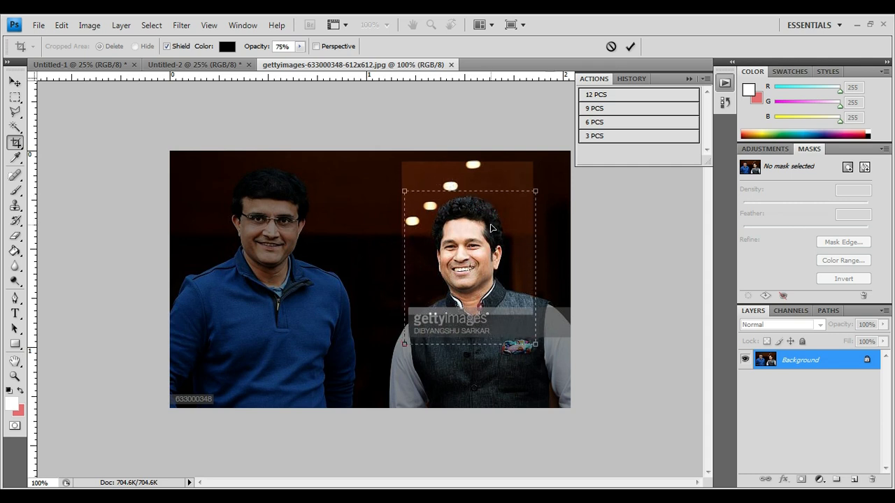
{"action": "key", "text": "Return"}
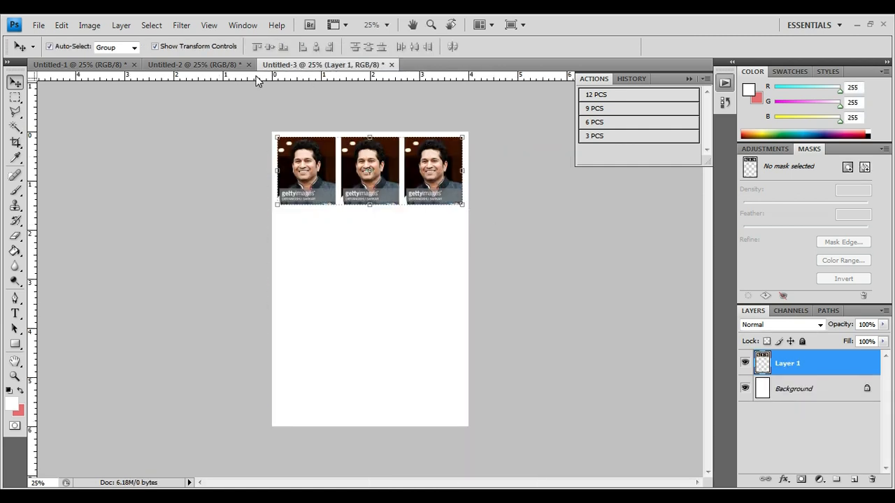
Copy the row of three photos from Untitled-3 into the empty space below the nine photos in Untitled-2
{"action": "left_click", "coordinate": [218, 63]}
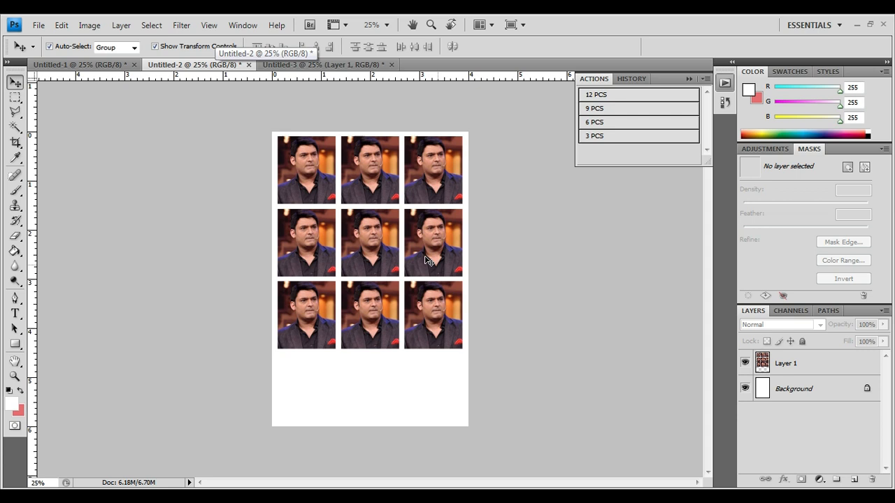
{"action": "left_click", "coordinate": [345, 64]}
{"action": "left_click_drag", "start_coordinate": [320, 175], "coordinate": [329, 383]}
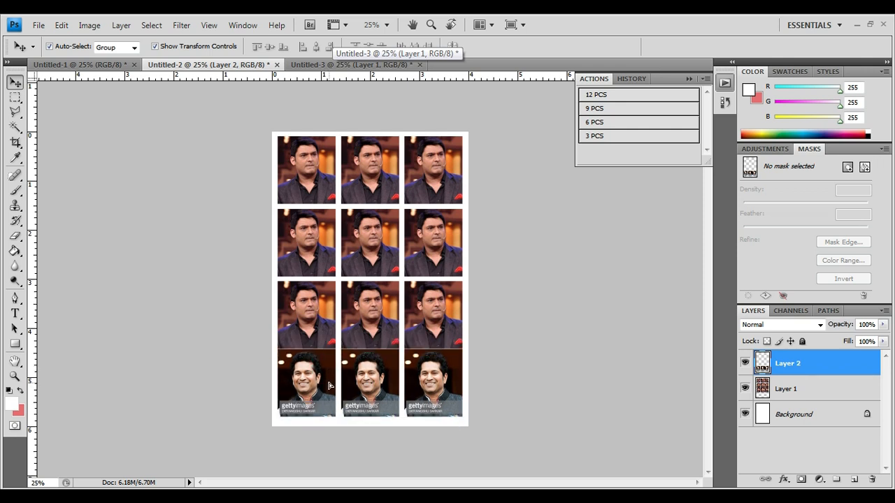
Nudge the copied row down to match the spacing of the rows above, deselect it, and switch to the Untitled-1 sheet
{"action": "key", "text": "Down"}
{"action": "key", "text": "Down"}
{"action": "key", "text": "Down"}
{"action": "key", "text": "Down"}
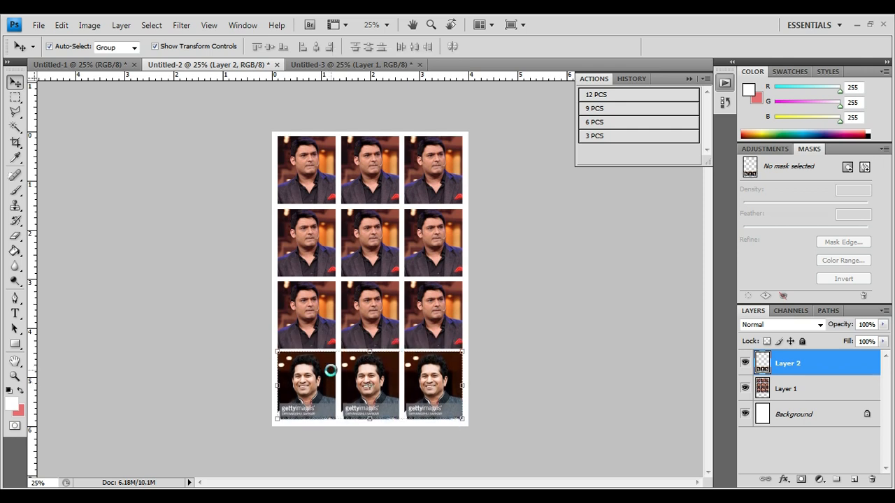
{"action": "key", "text": "Down"}
{"action": "key", "text": "Down"}
{"action": "key", "text": "Down"}
{"action": "key", "text": "Down"}
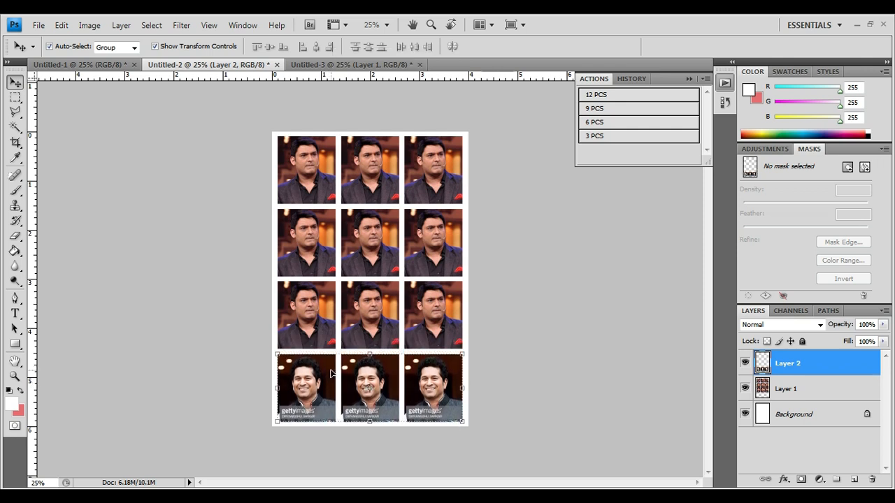
{"action": "left_click", "coordinate": [585, 253]}
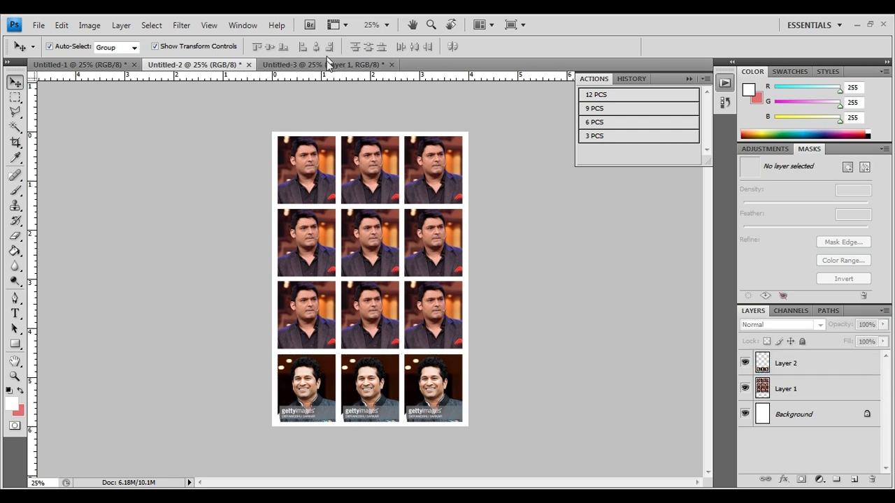
{"action": "left_click", "coordinate": [105, 64]}
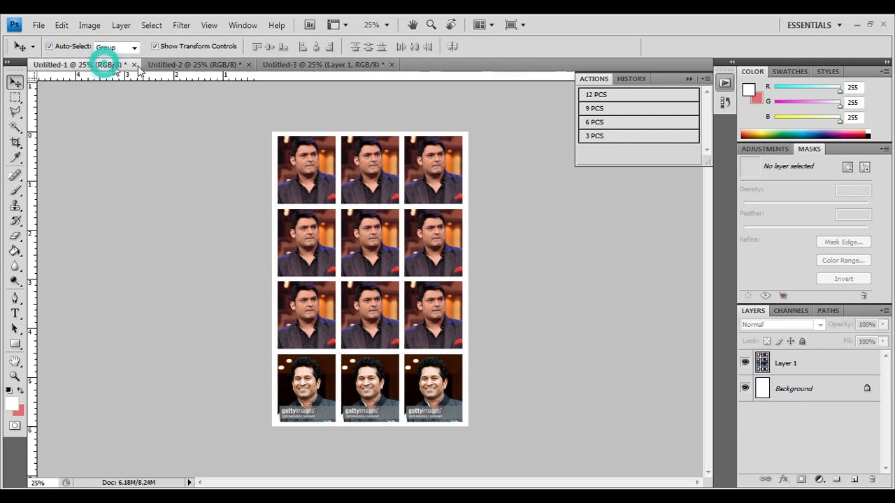